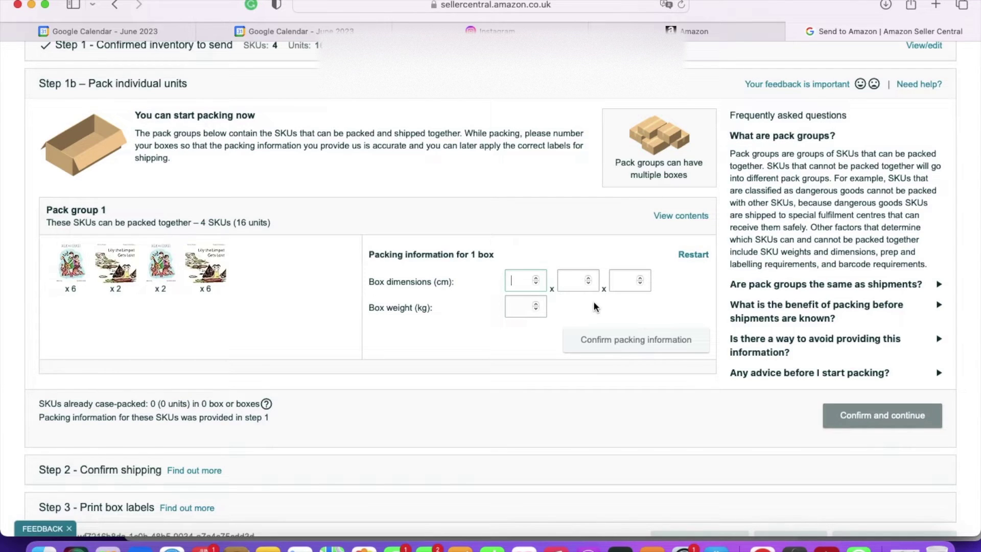
# Enter box dimensions of 32 x 24 x 17 cm and a weight of 4.2 kg for Pack group 1, and confirm the packing step.
pyautogui.write('32')
pyautogui.write('24')
pyautogui.click(622, 283)
pyautogui.write('17')
pyautogui.write('4.2')
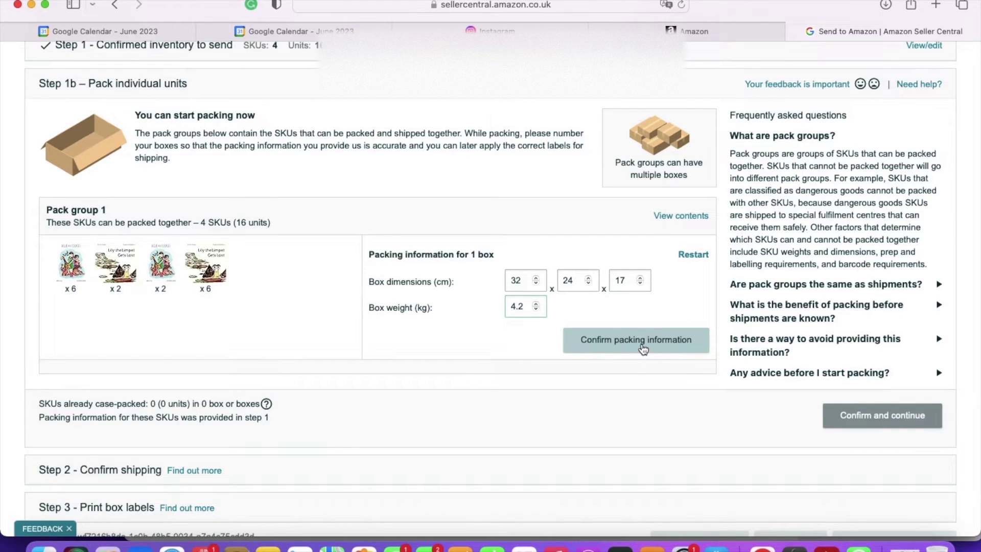
pyautogui.click(644, 350)
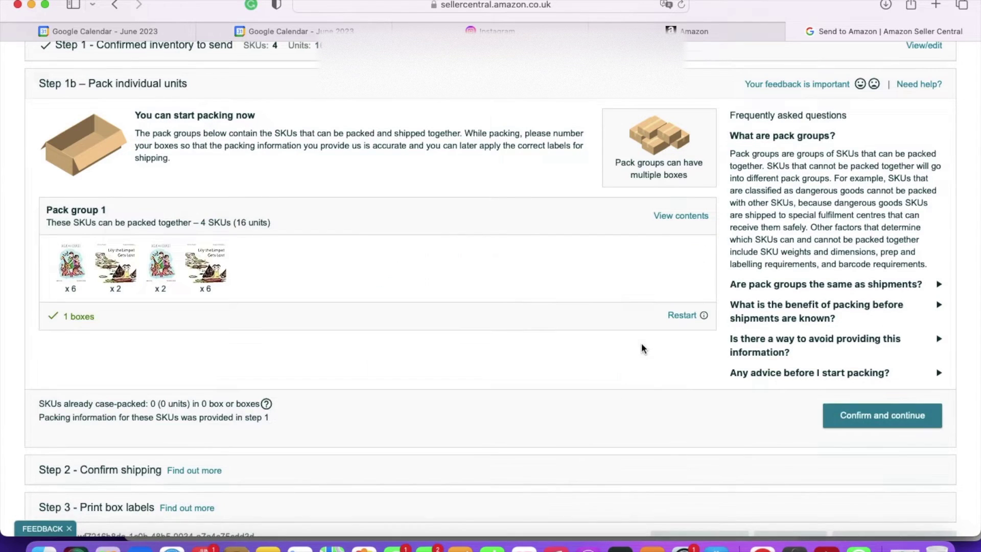
pyautogui.scroll(-1, 643, 349)
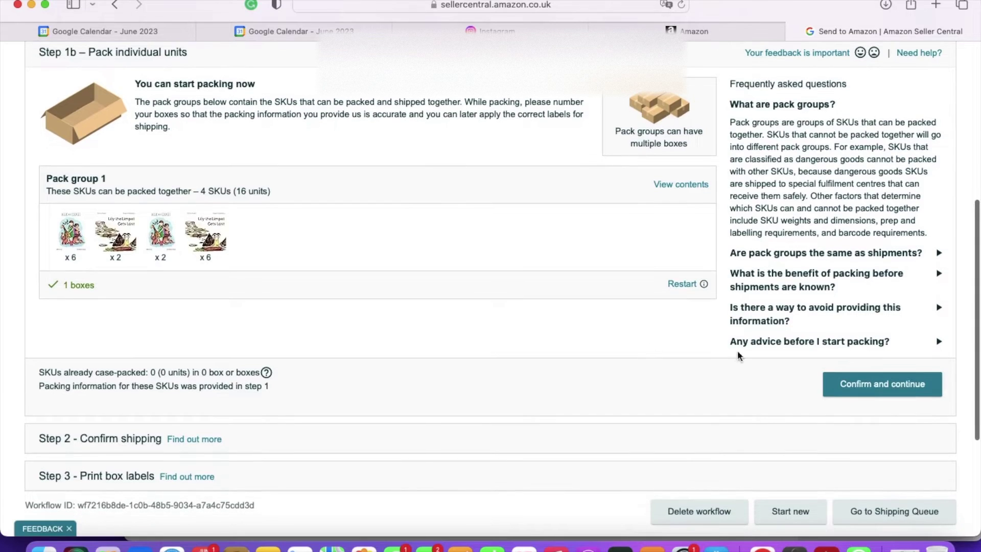
pyautogui.click(879, 389)
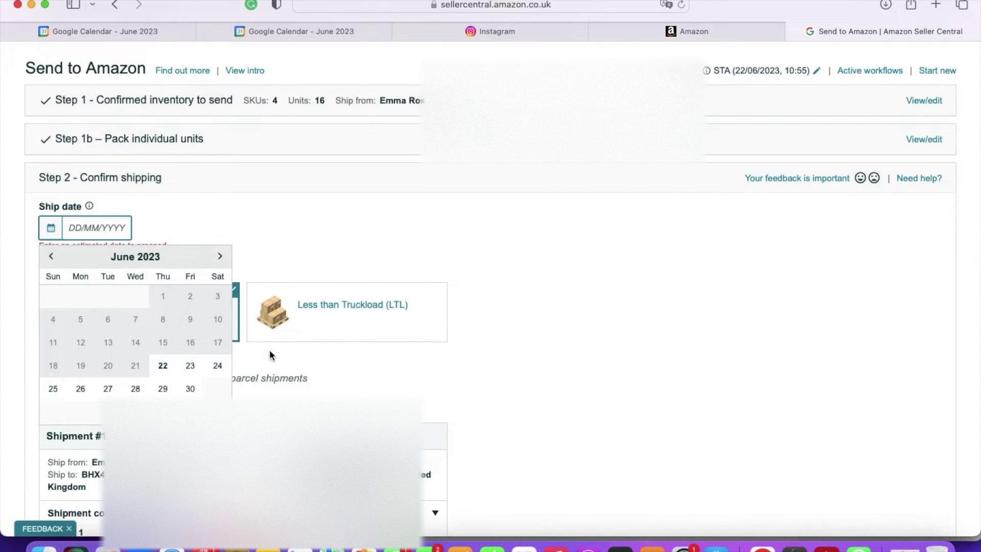
# Set the ship date to 24/06/2023 and review the shipment contents, shipping carrier and estimated charges.
pyautogui.click(217, 366)
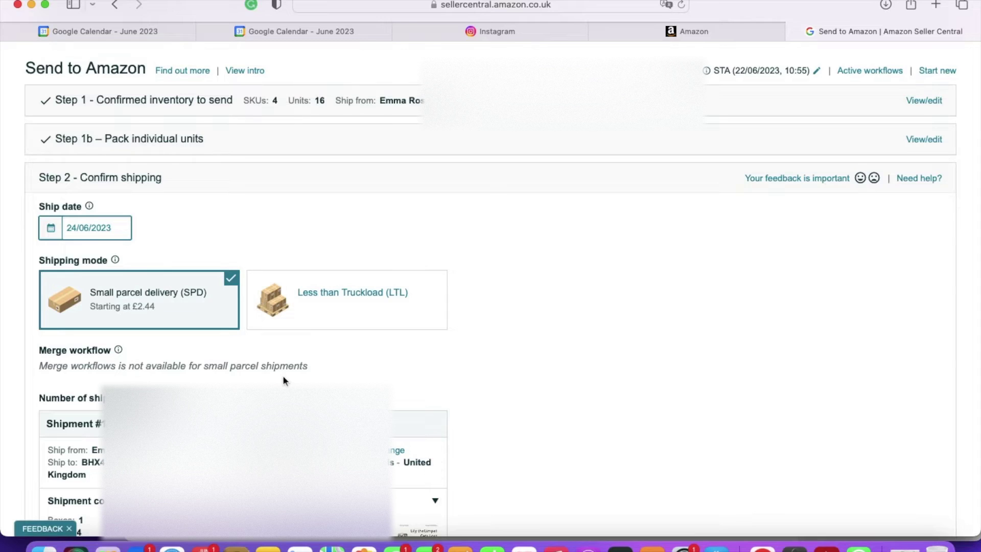
pyautogui.scroll(-4, 283, 378)
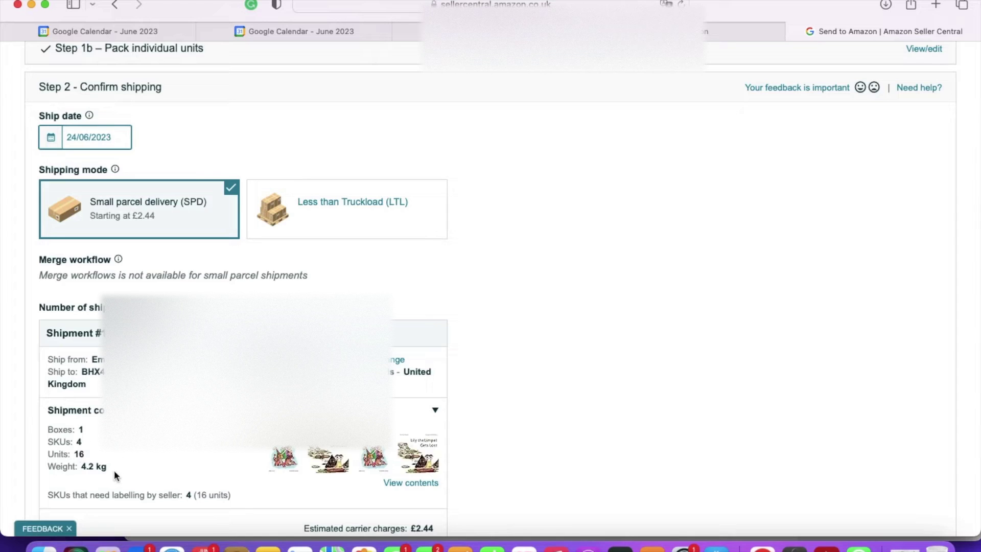
pyautogui.scroll(-2, 112, 468)
pyautogui.scroll(-2, 231, 485)
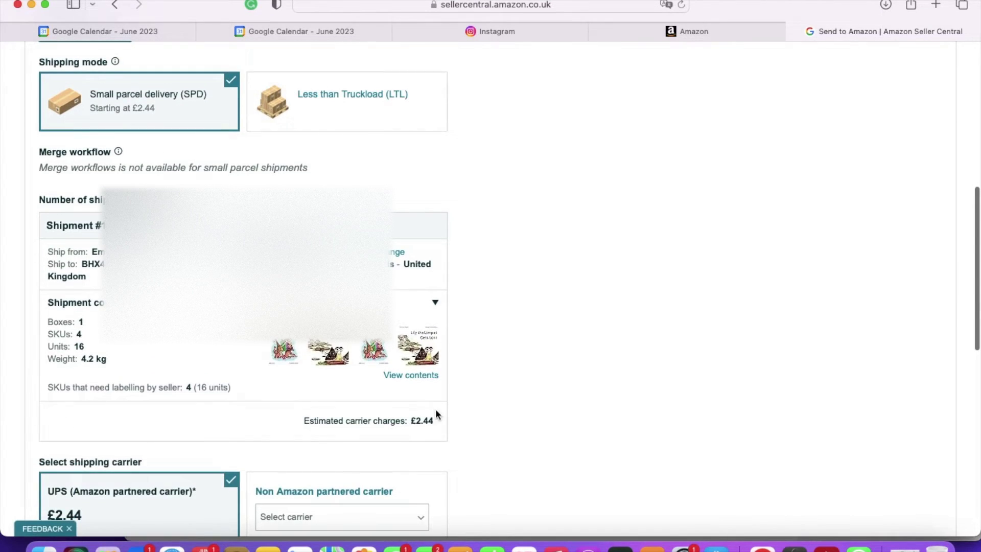
pyautogui.scroll(-3, 417, 449)
pyautogui.scroll(-2, 417, 449)
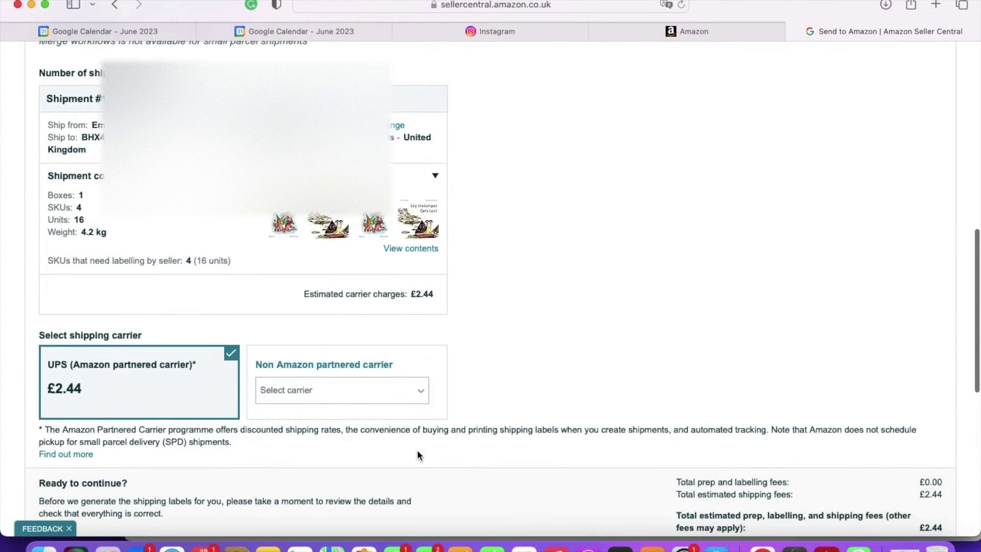
pyautogui.scroll(-3, 417, 450)
pyautogui.scroll(-3, 417, 454)
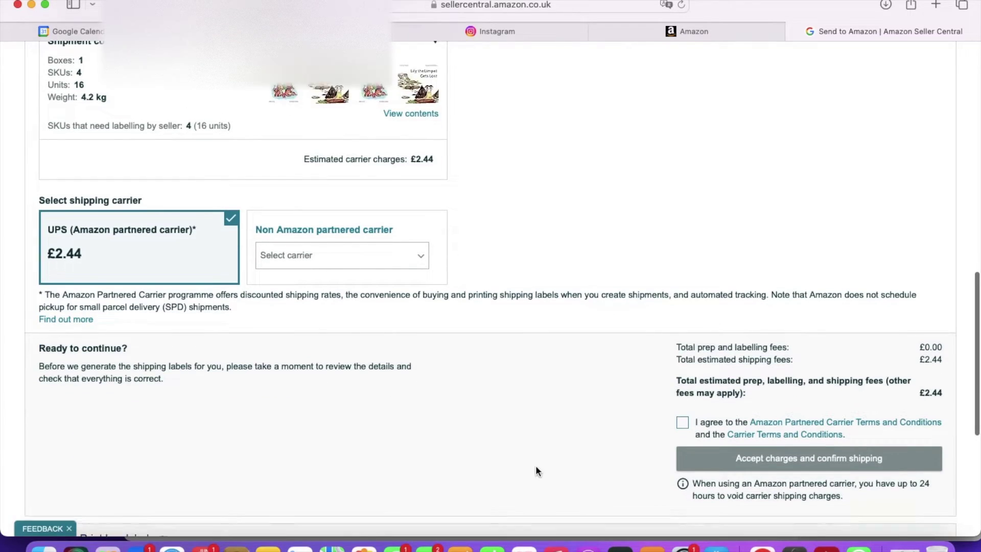
# Agree to the Amazon Partnered Carrier terms, accept the charges and confirm shipping.
pyautogui.scroll(-1, 535, 465)
pyautogui.click(683, 398)
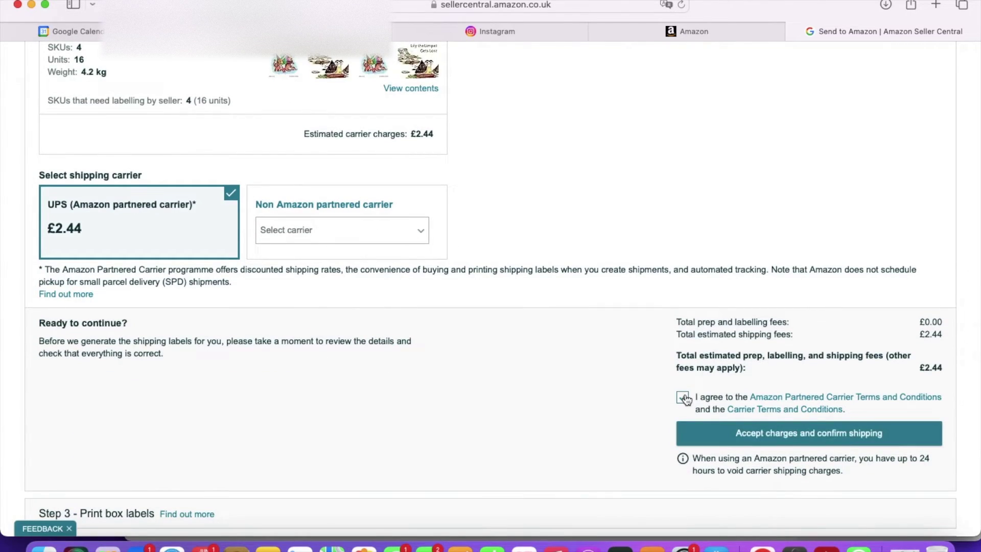
pyautogui.click(727, 434)
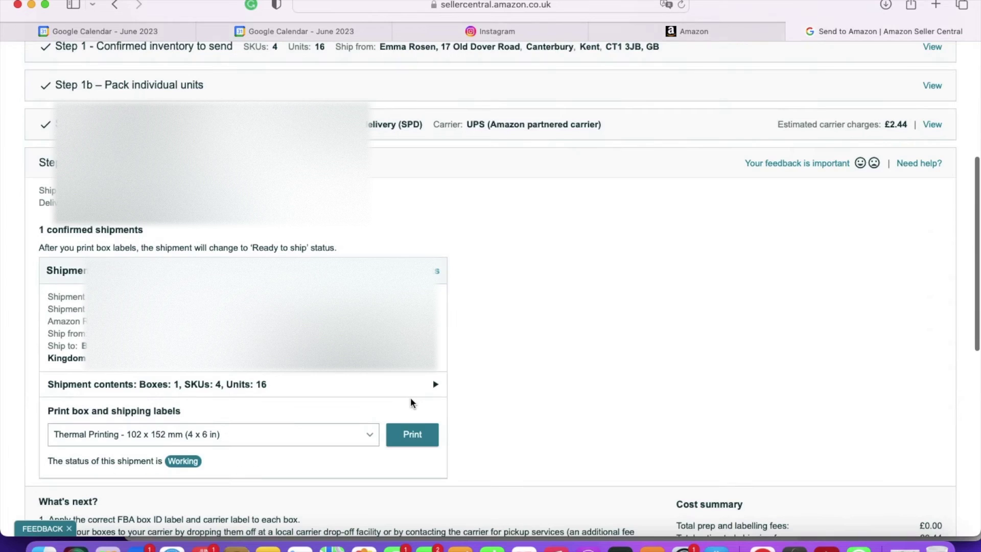
# Choose the 8.5" X 5.5" (US Letter) format for the box and shipping labels and generate the printable labels.
pyautogui.scroll(-1, 456, 432)
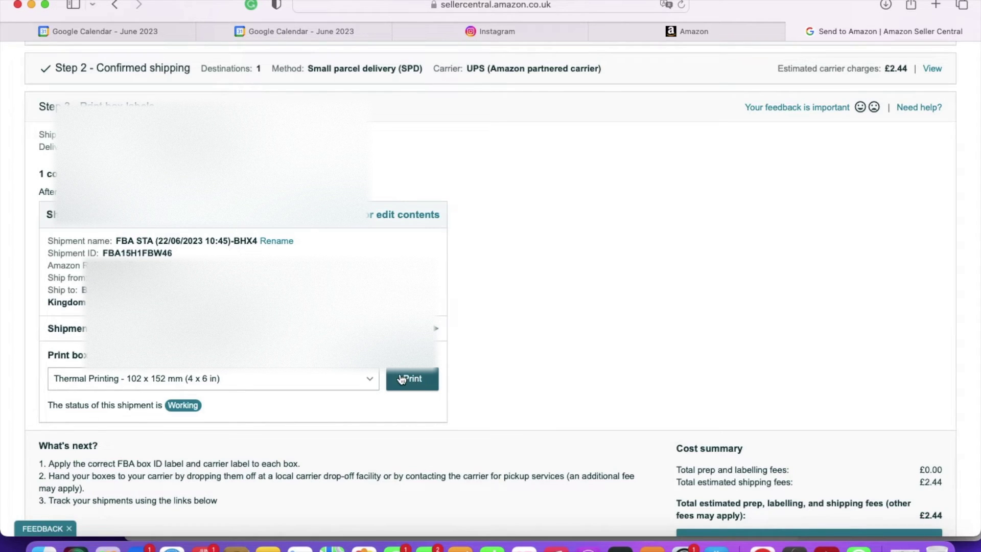
pyautogui.click(364, 379)
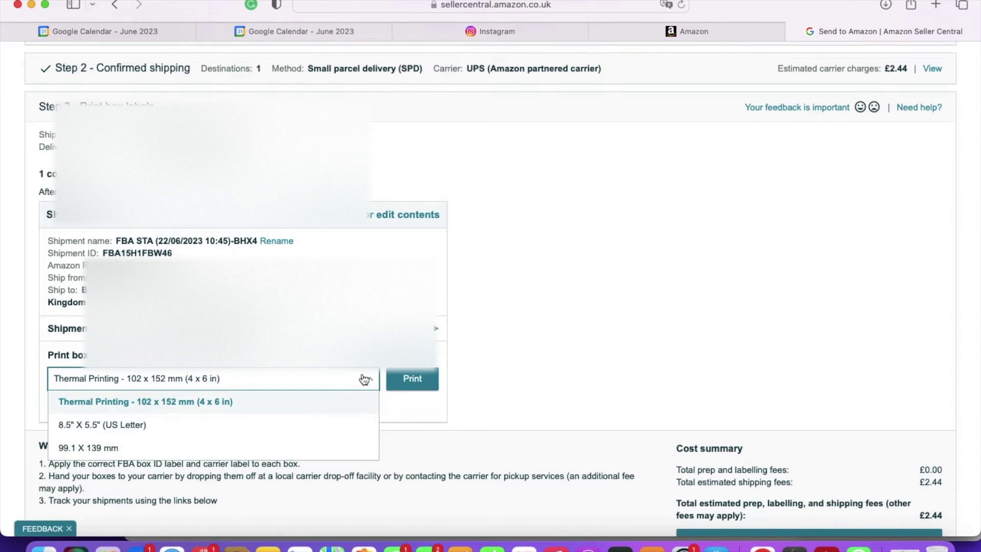
pyautogui.click(317, 426)
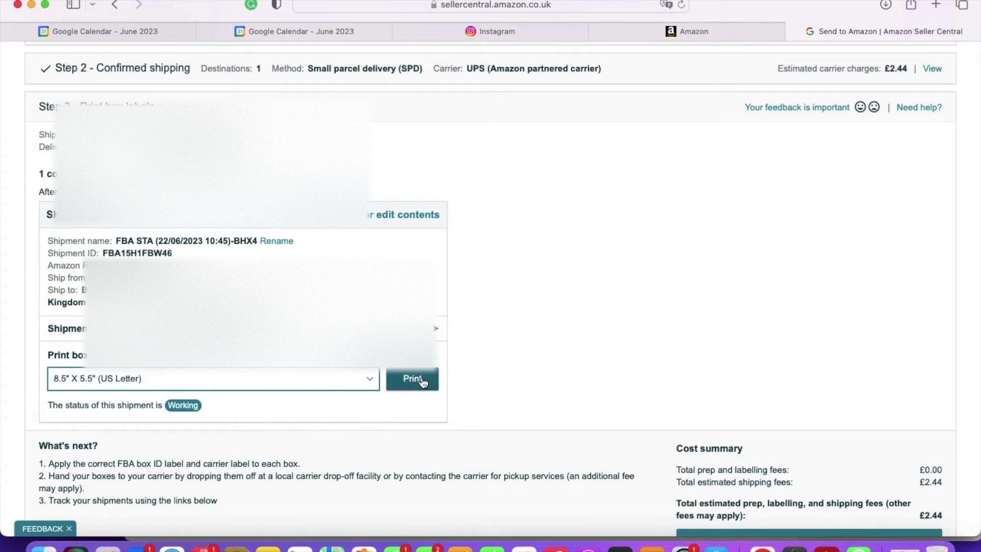
pyautogui.click(357, 382)
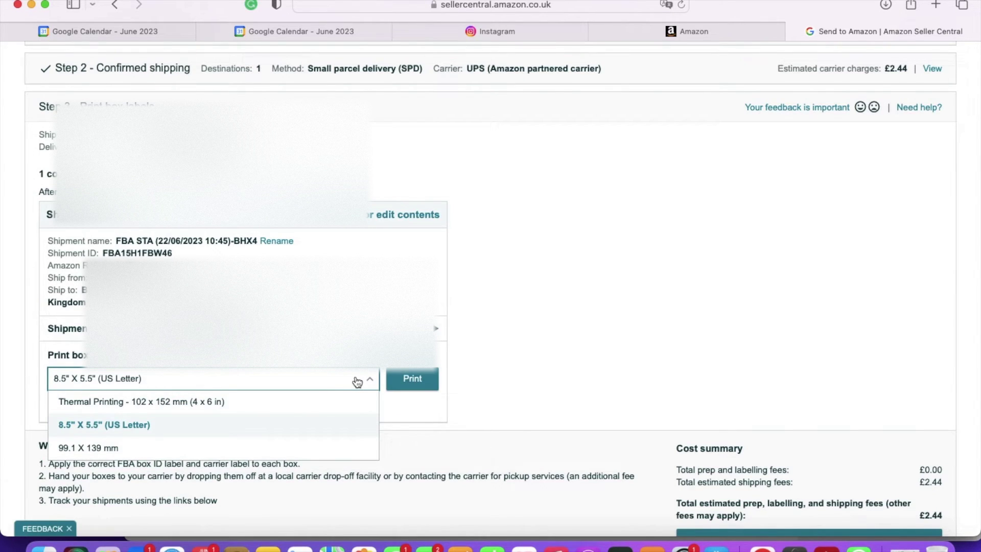
pyautogui.click(357, 382)
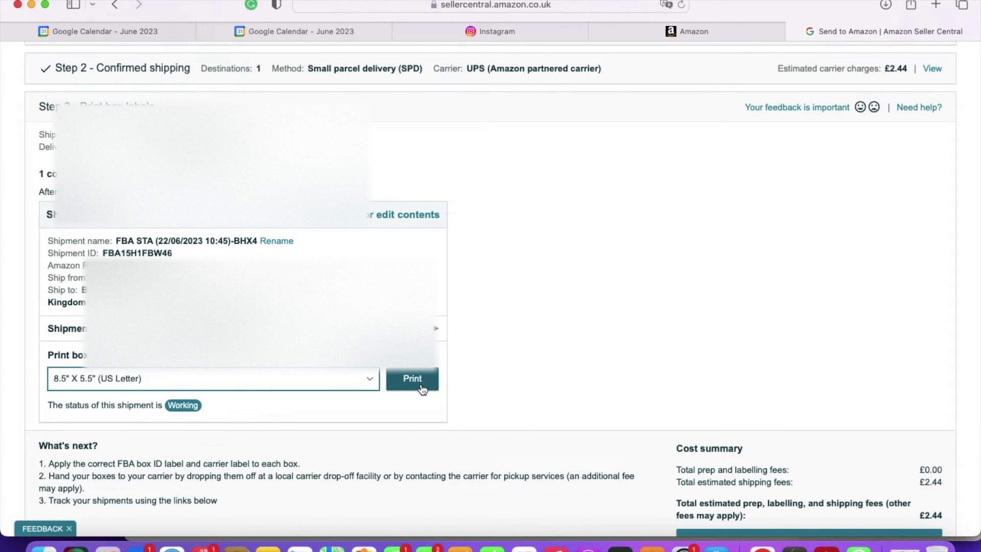
pyautogui.click(421, 384)
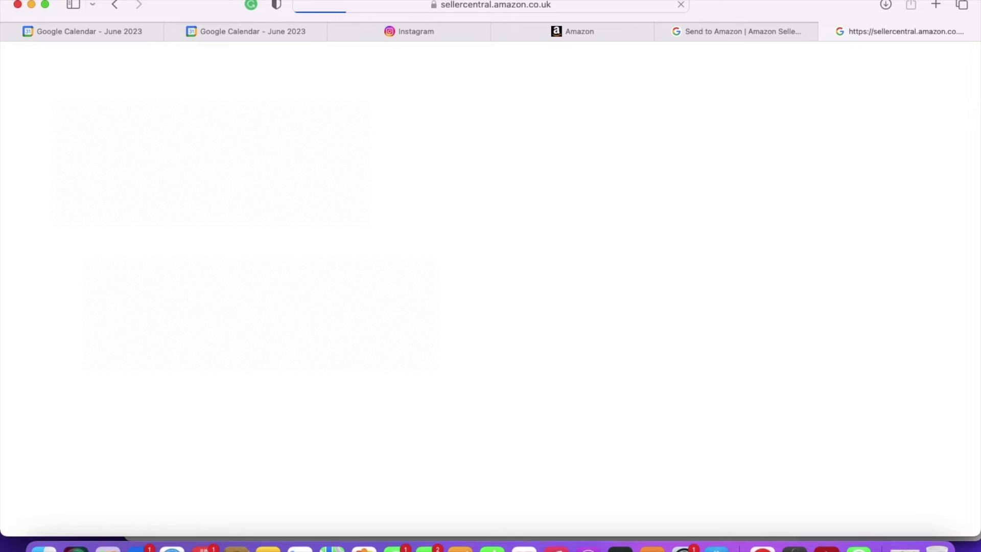
# Look over the generated label document and print it on the EPSON XP-235 Series printer with the default settings.
pyautogui.moveTo(766, 41)
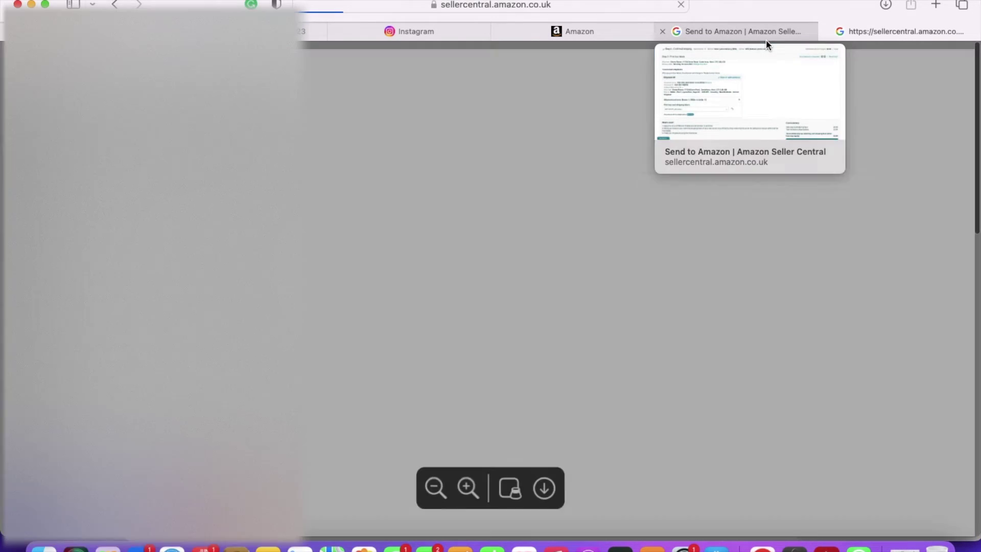
pyautogui.scroll(-10, 594, 306)
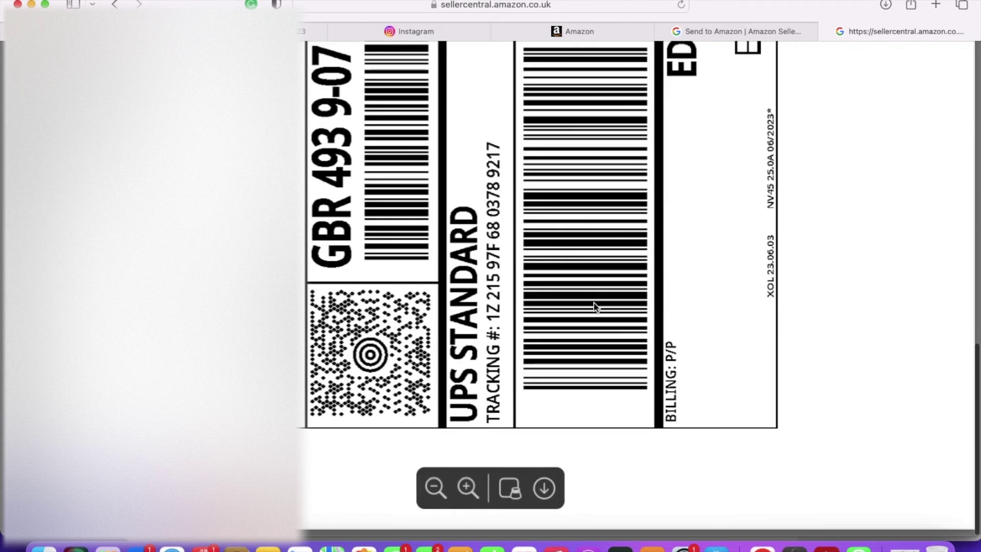
pyautogui.scroll(10, 595, 306)
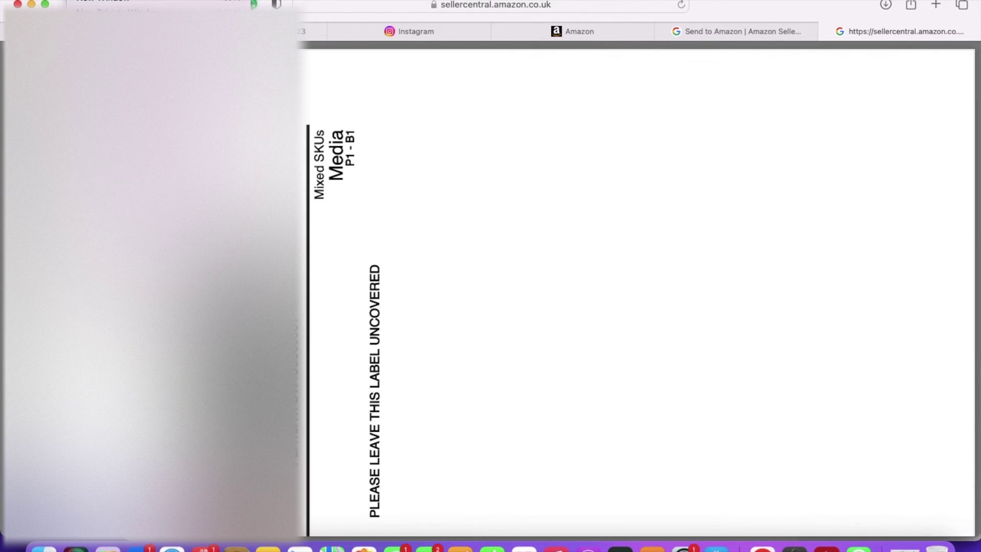
pyautogui.click(300, 315)
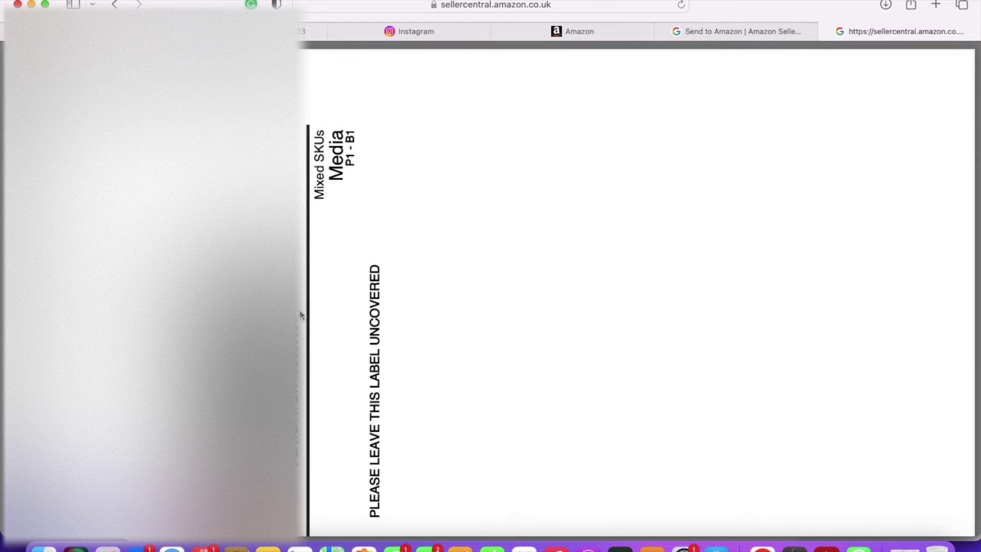
pyautogui.press('super+p')
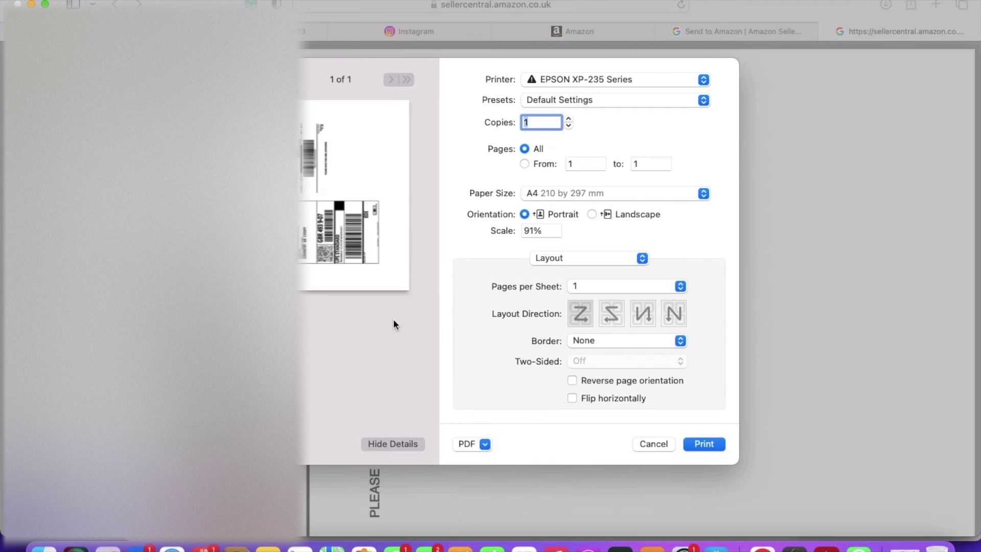
pyautogui.click(711, 445)
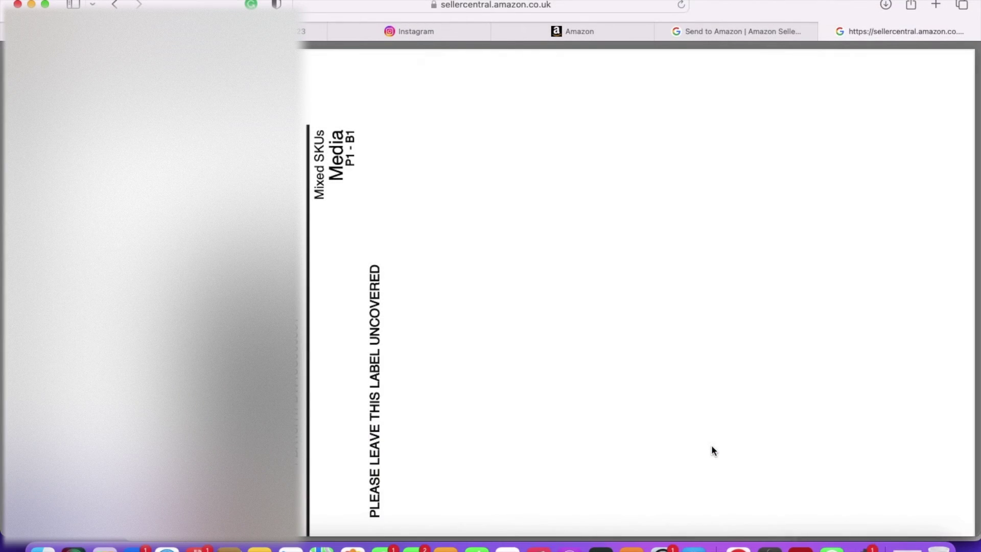
# Examine the Amazon box label and the UPS shipping label in the label document.
pyautogui.scroll(-5, 336, 386)
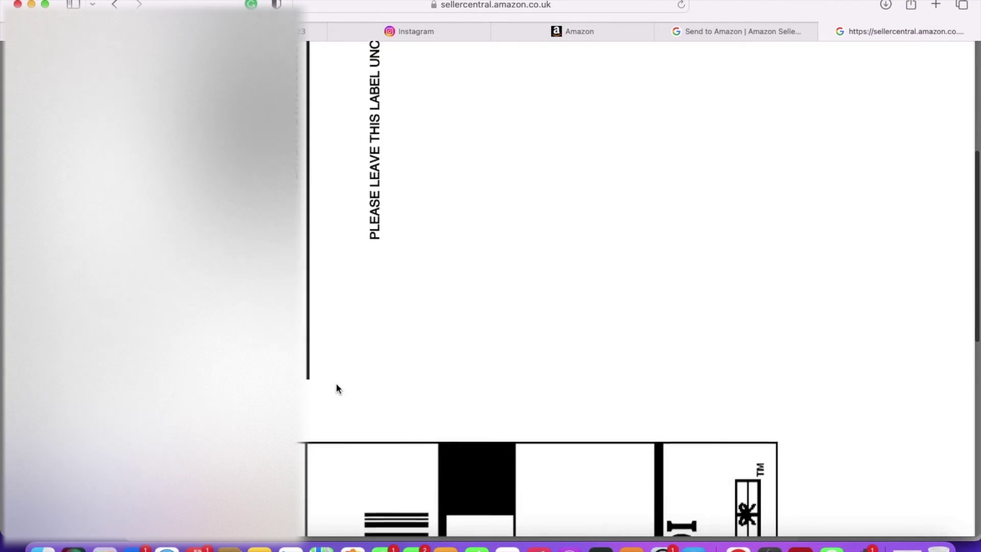
pyautogui.scroll(3, 336, 386)
pyautogui.scroll(1, 444, 403)
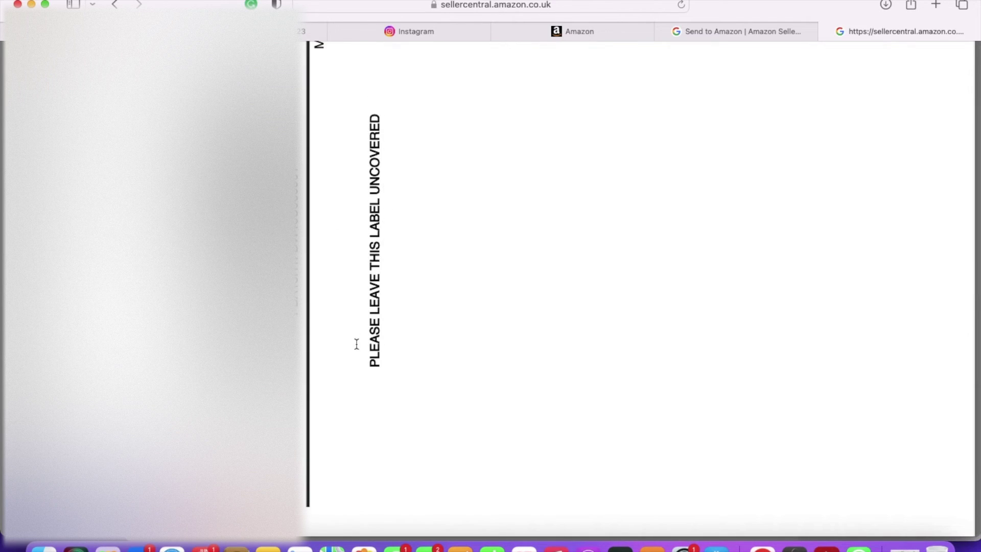
pyautogui.scroll(3, 455, 310)
pyautogui.scroll(-7, 456, 310)
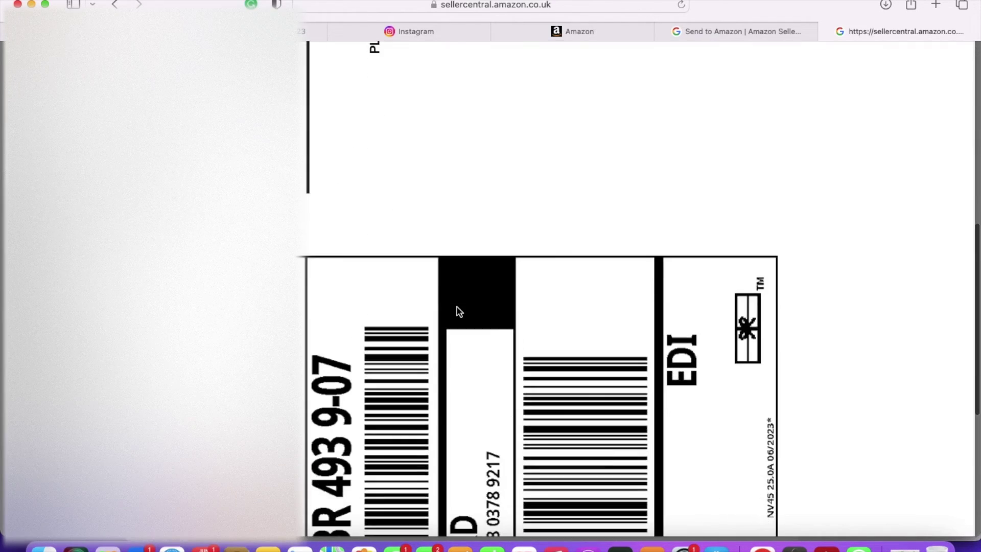
pyautogui.scroll(-3, 457, 310)
pyautogui.scroll(8, 458, 311)
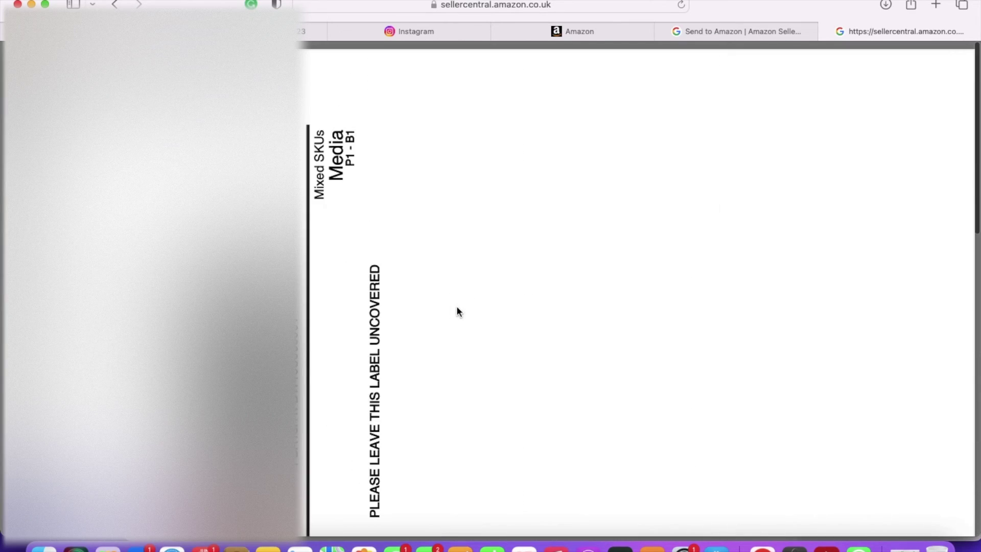
# Close the label document and review the shipment's "What's next?" instructions and cost summary.
pyautogui.press('super+w')
pyautogui.scroll(-1, 347, 292)
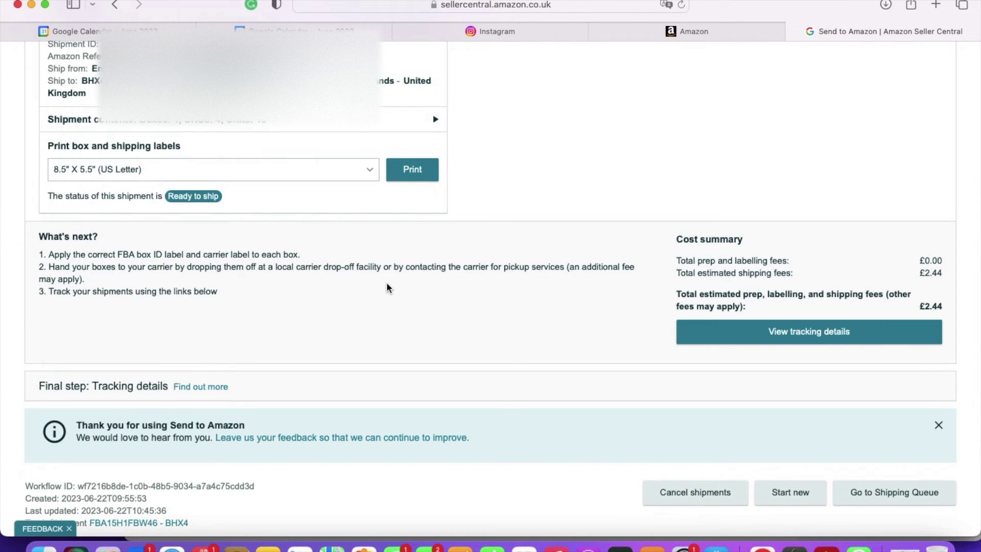
pyautogui.scroll(1, 323, 290)
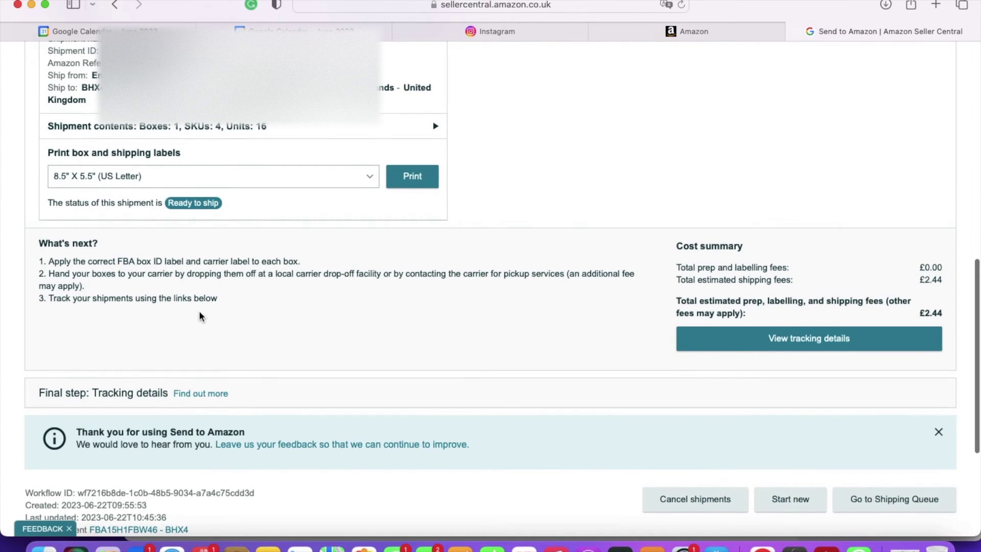